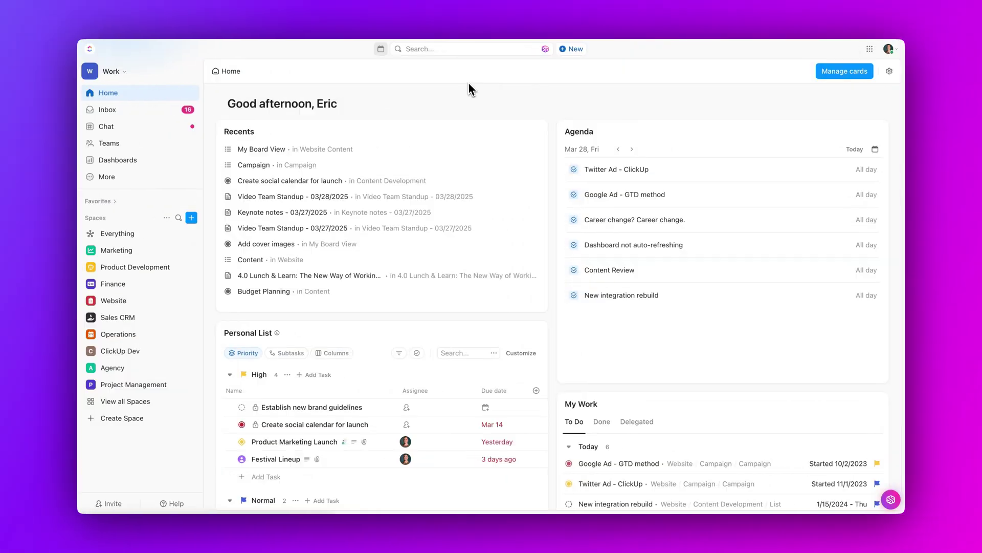
Open the ClickUp Calendar intro offering Google and Outlook calendar connections
left_click(380, 49)
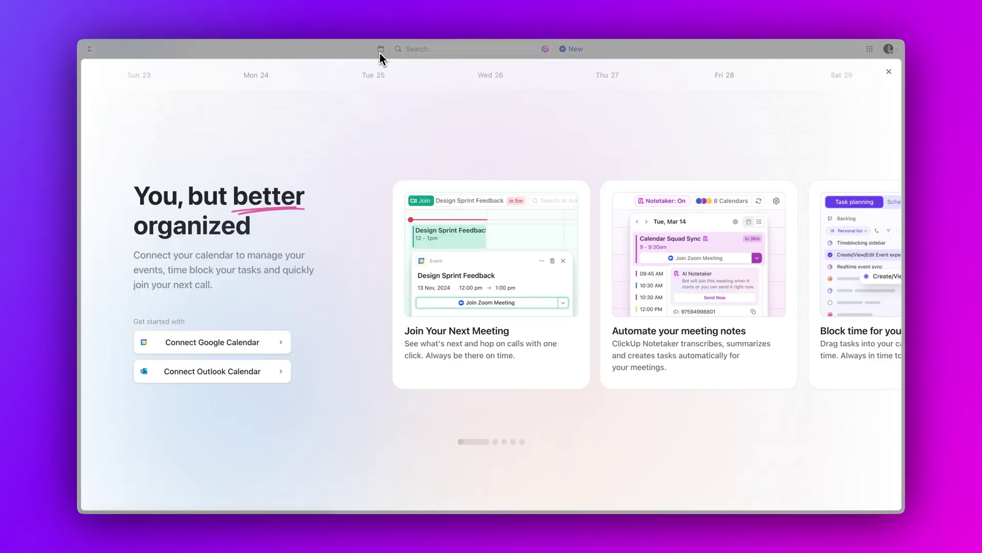
Connect Google Calendar so the Mar 23–29 week shows its events
left_click(258, 341)
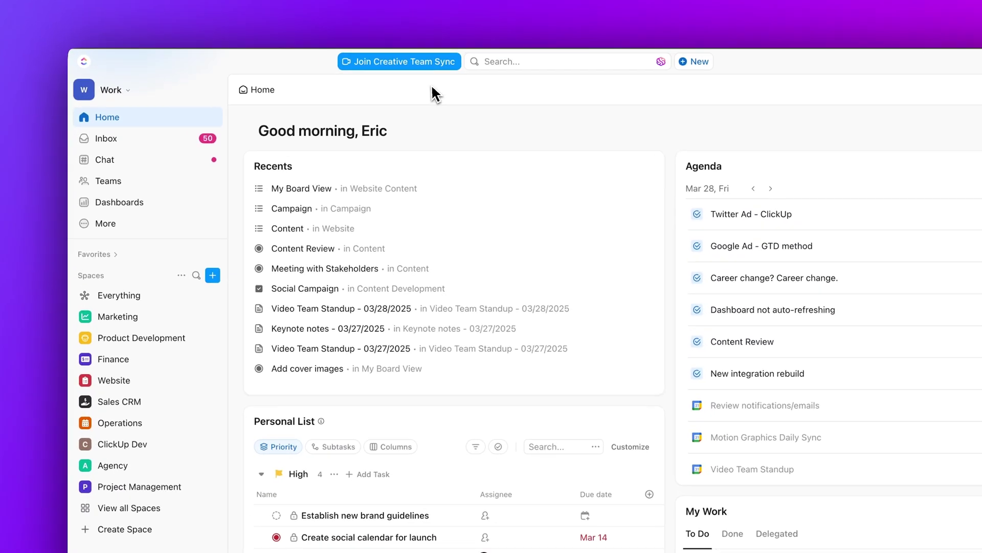
Preview today's schedule in list and timeline views, then join Creative Team Sync in Zoom
left_click(441, 73)
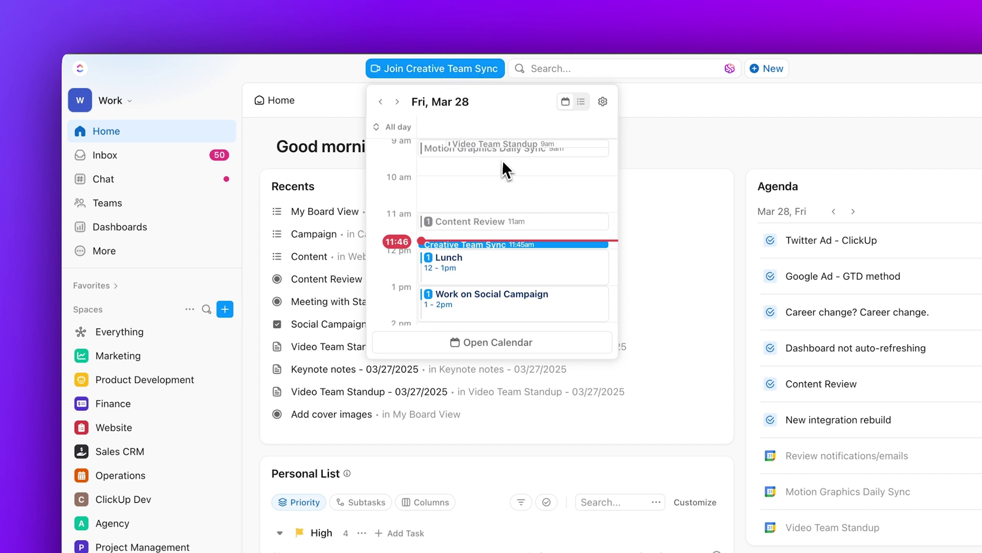
scroll(509, 181, "up", 3)
scroll(510, 180, "down", 5)
scroll(509, 181, "down", 1)
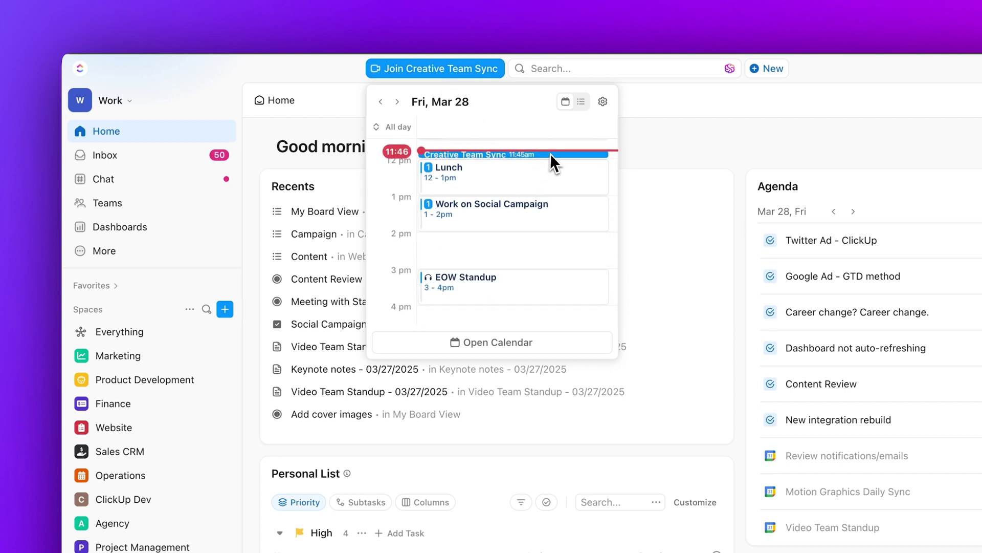
left_click(581, 104)
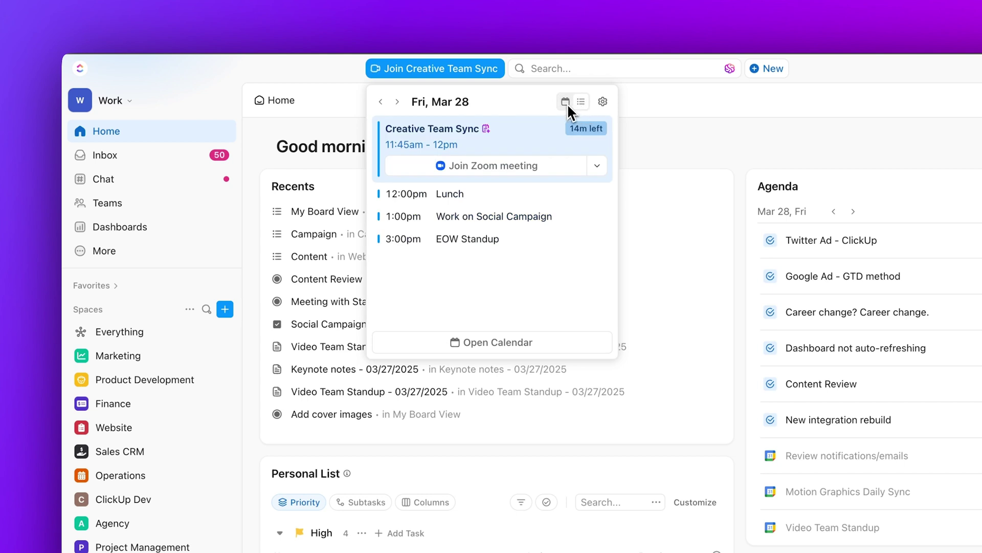
left_click(568, 105)
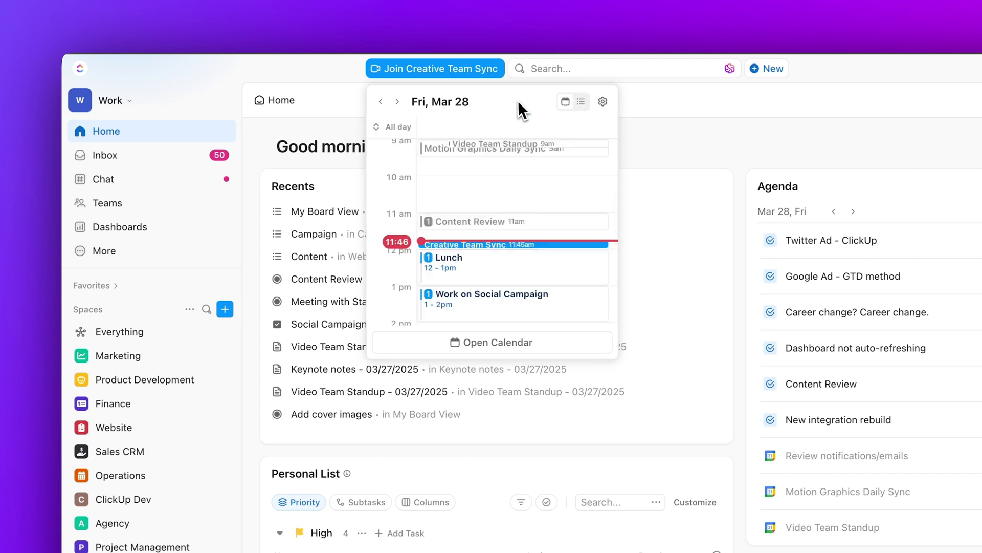
left_click(435, 68)
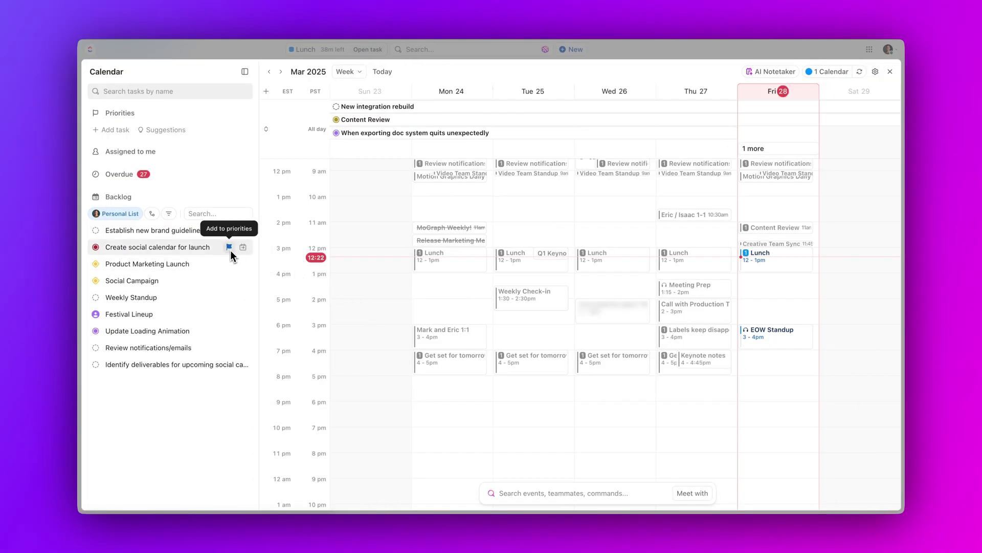
Prioritise the social calendar launch task, confirm its Friday 1–3pm session, and put Social Campaign on Friday
left_click(231, 250)
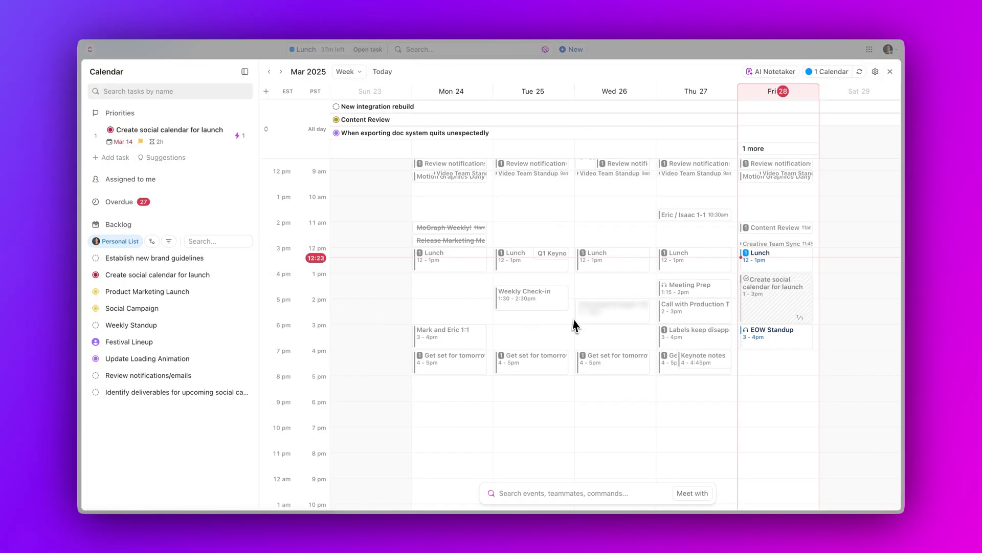
left_click(771, 296)
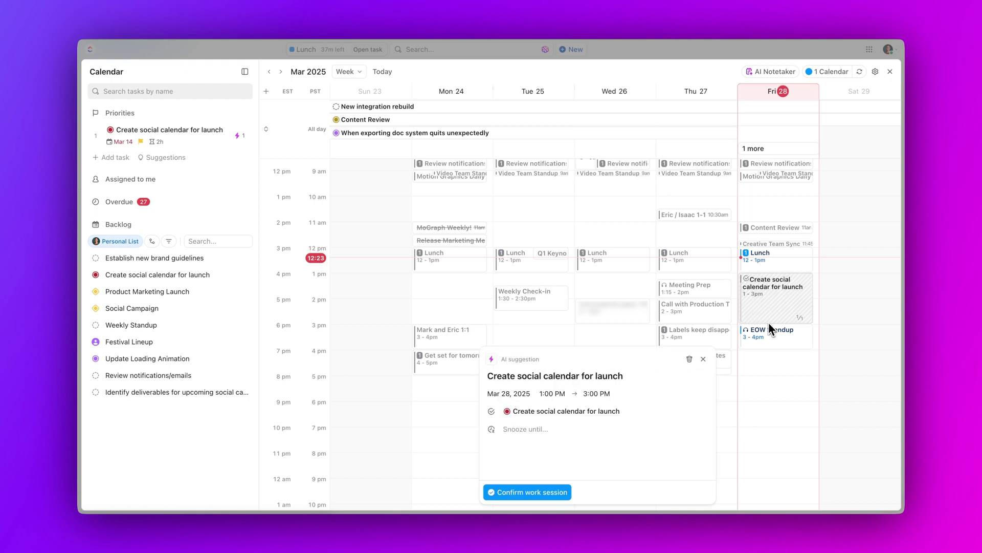
left_click(558, 496)
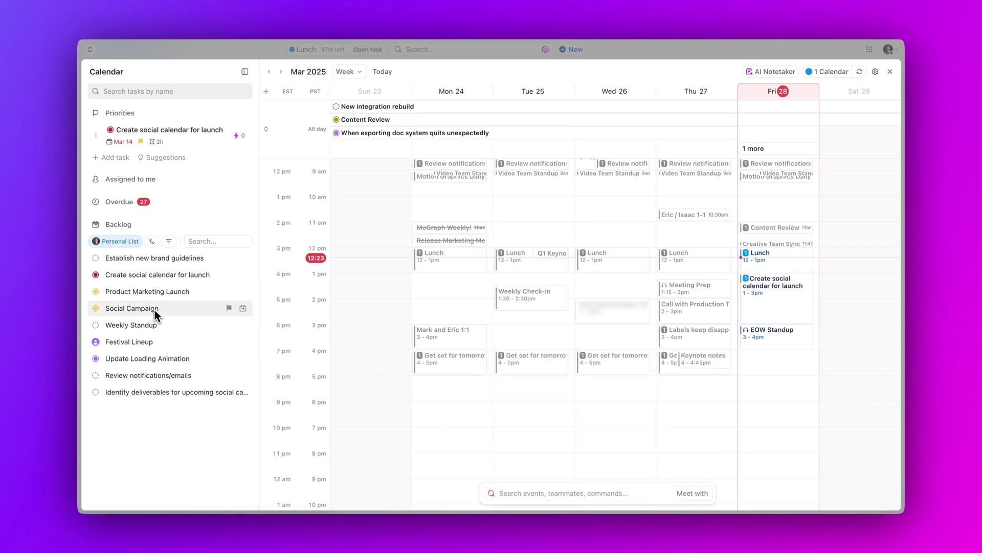
left_click_drag(154, 309, 782, 361)
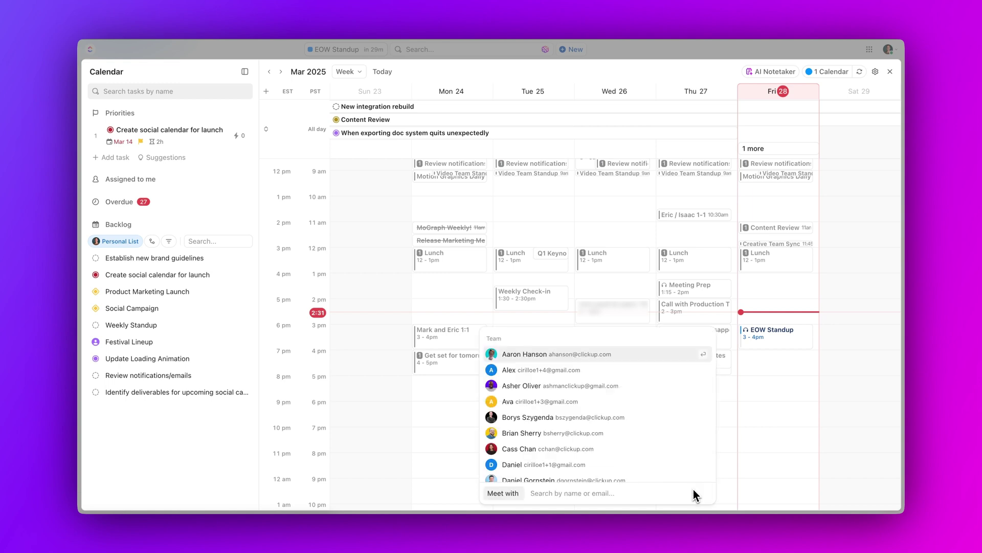
type("isaac")
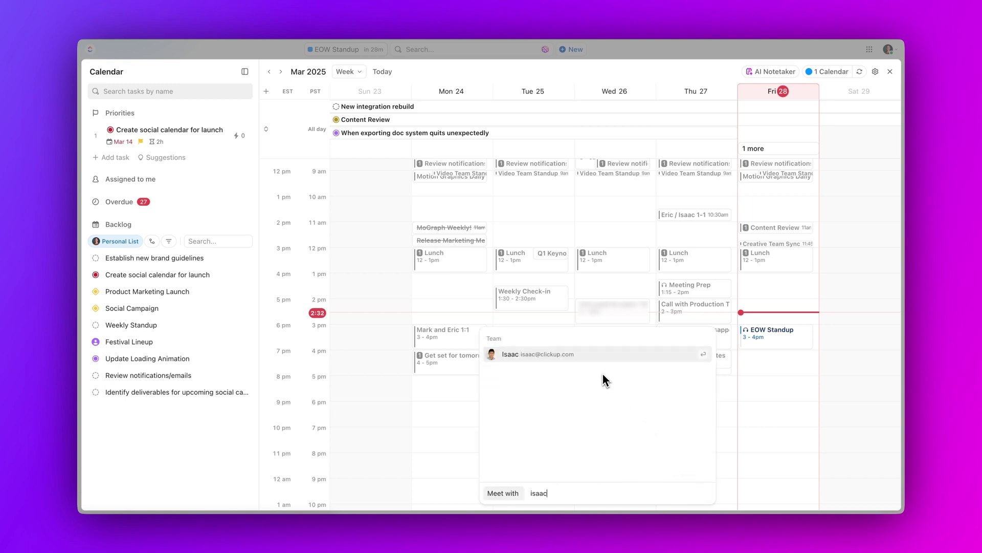
Compare schedules with Isaac and block Friday 4–5pm for the meeting
left_click(594, 355)
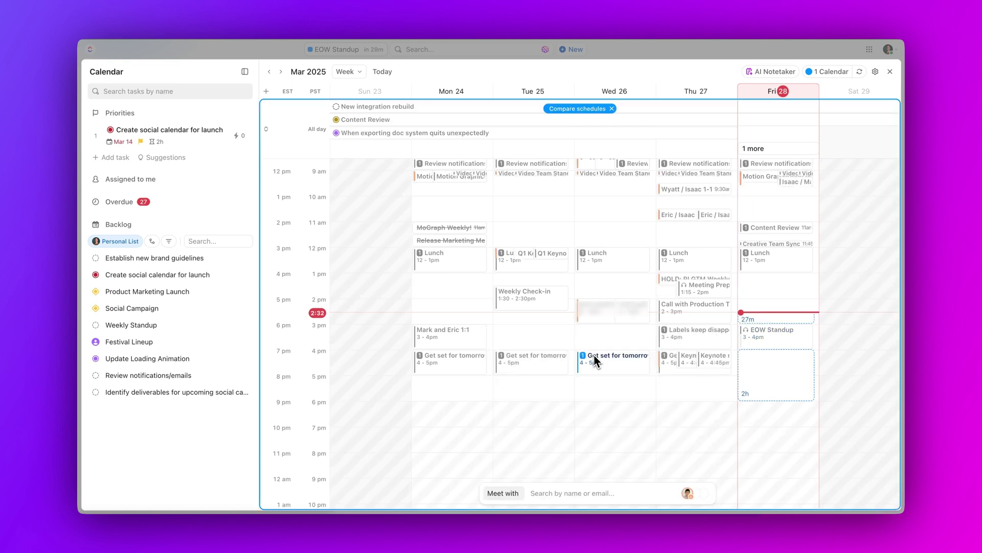
mouse_move(775, 373)
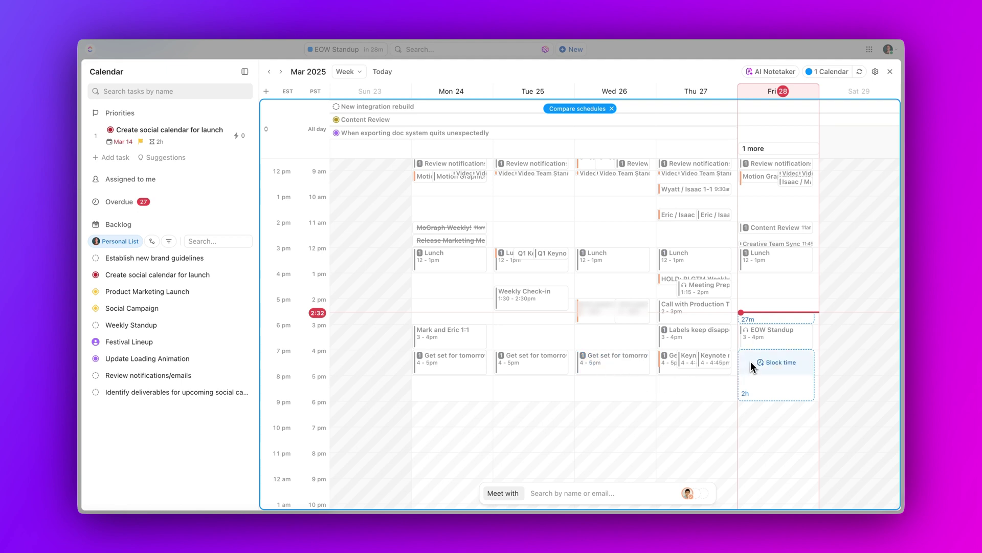
left_click(751, 367)
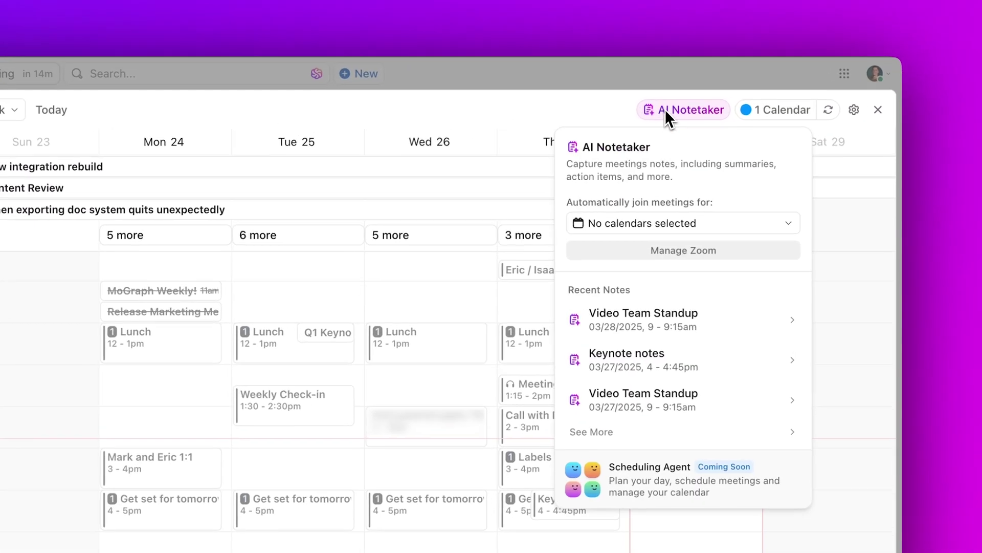
Have AI Notetaker auto-join the primary eric calendar, then check it on Production Meeting
left_click(576, 222)
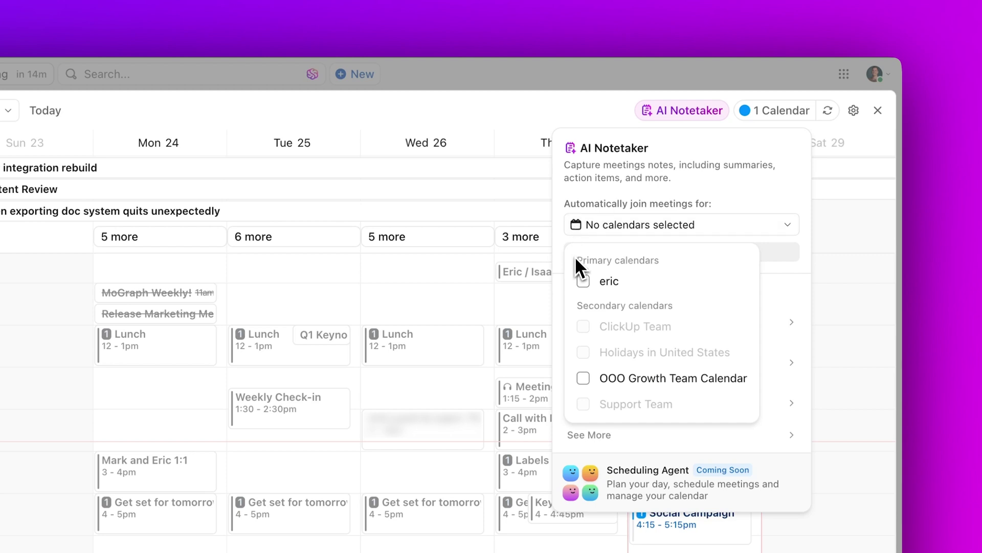
left_click(582, 282)
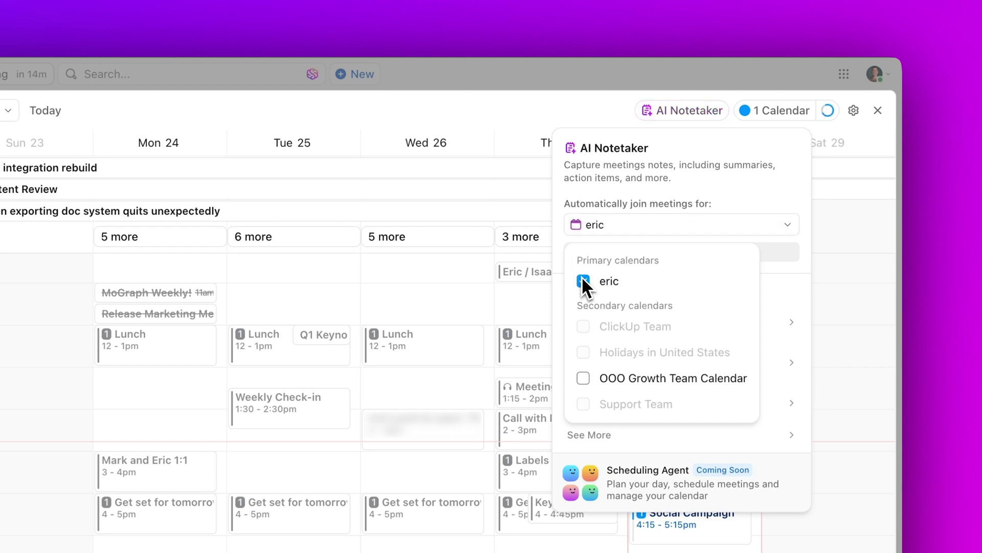
left_click(540, 121)
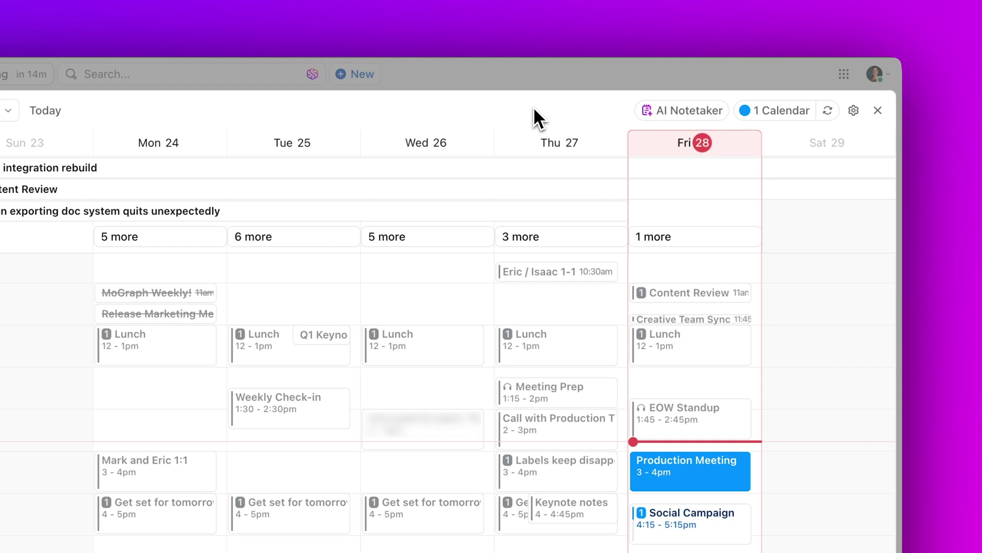
left_click(669, 128)
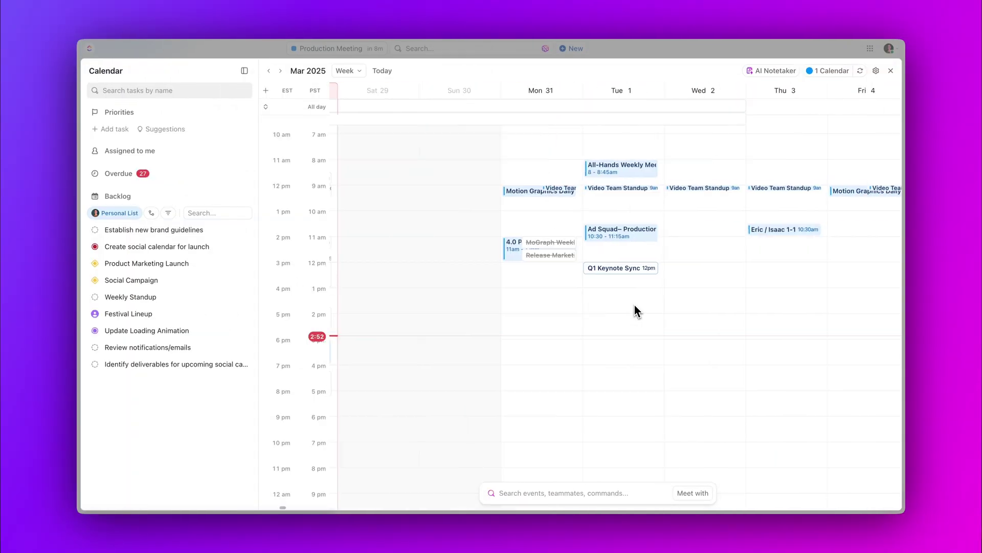
scroll(635, 305, "right", 10)
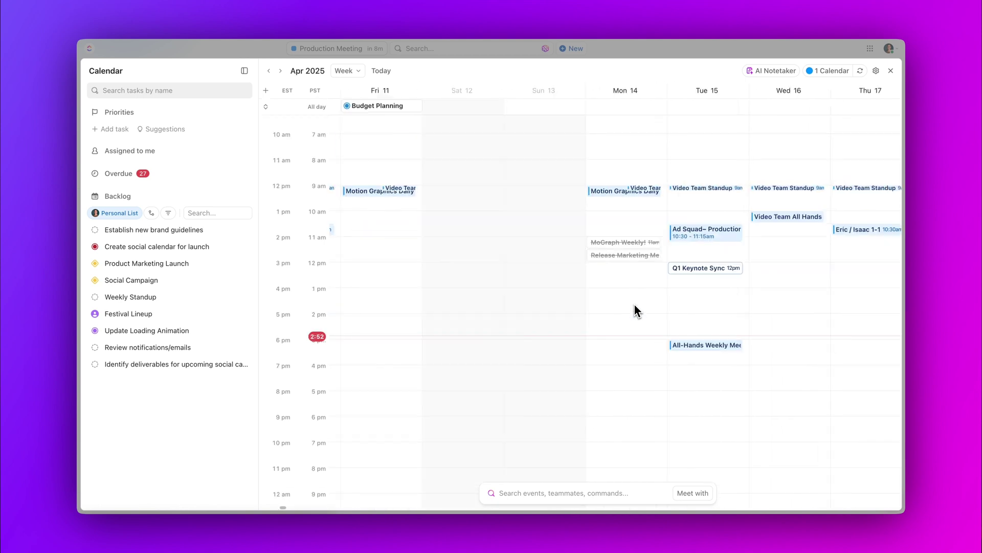
Try and discard a Wednesday 16th 1–2pm draft event, then turn on solid event colours
left_click(634, 310)
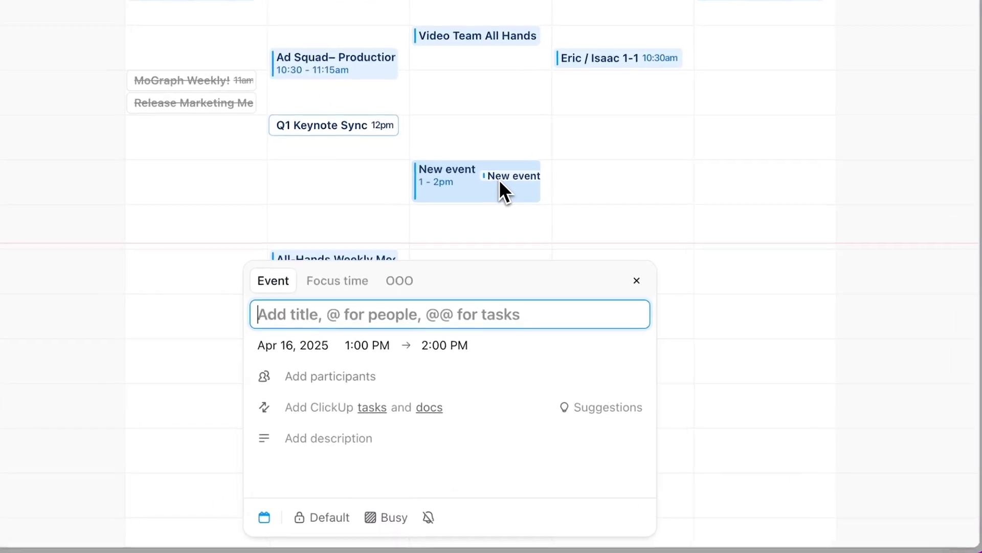
left_click(328, 276)
left_click(391, 276)
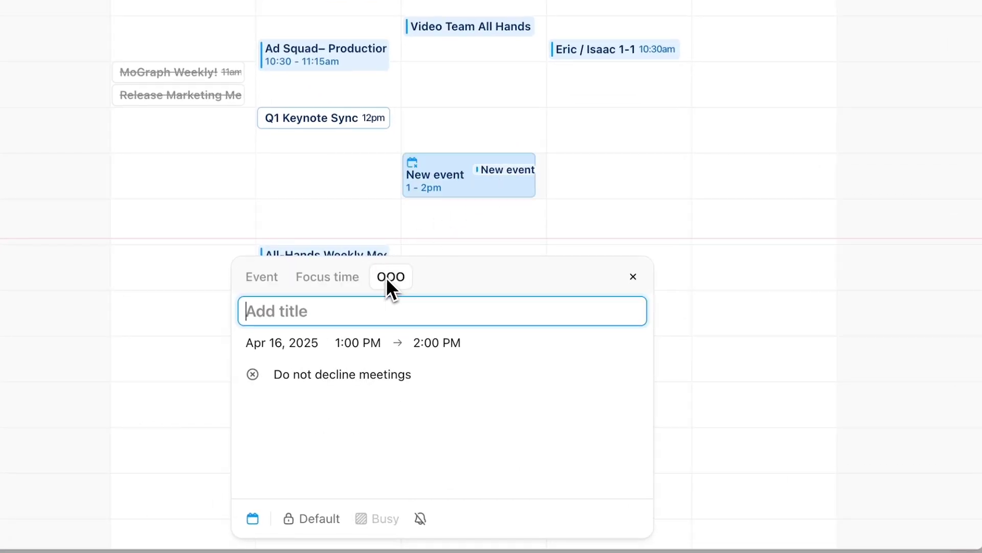
left_click(633, 277)
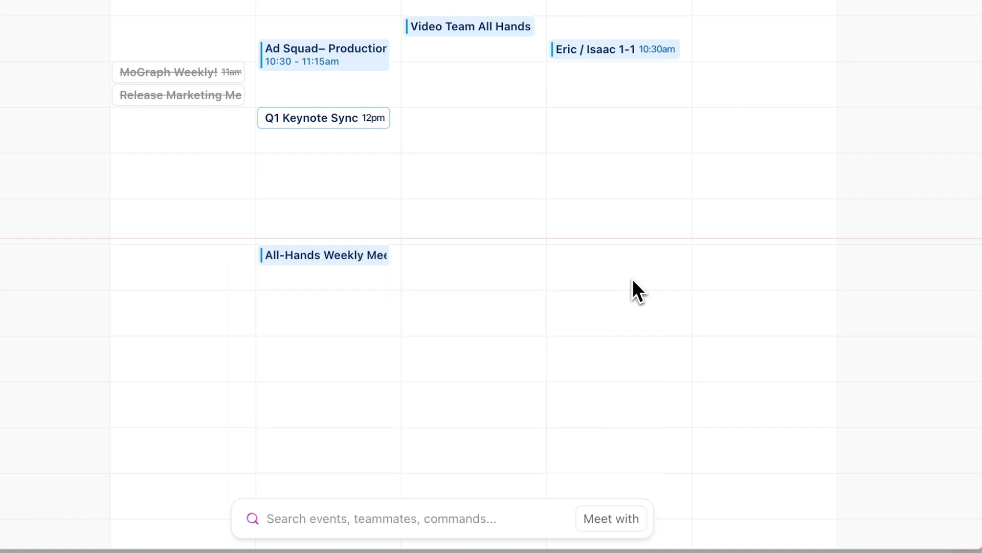
left_click(855, 113)
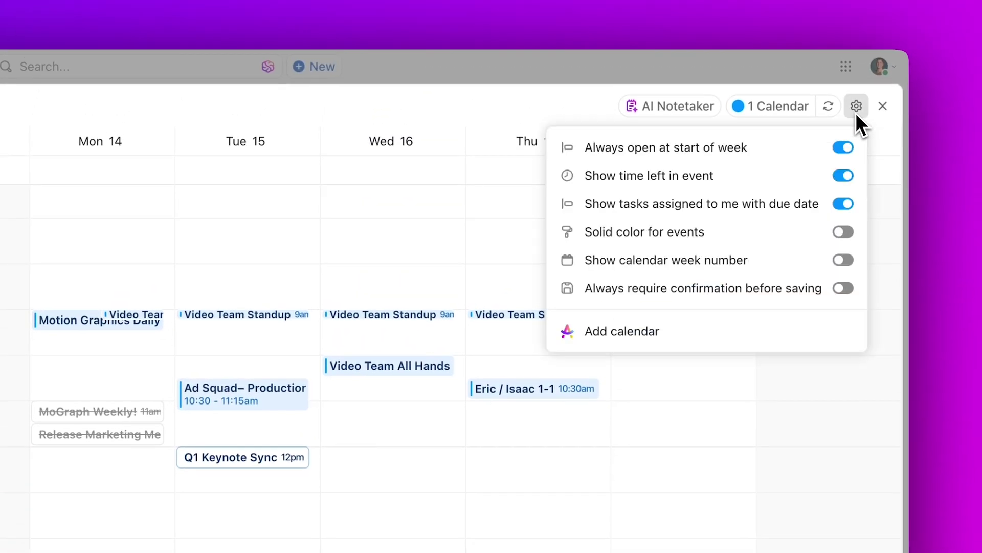
left_click(843, 230)
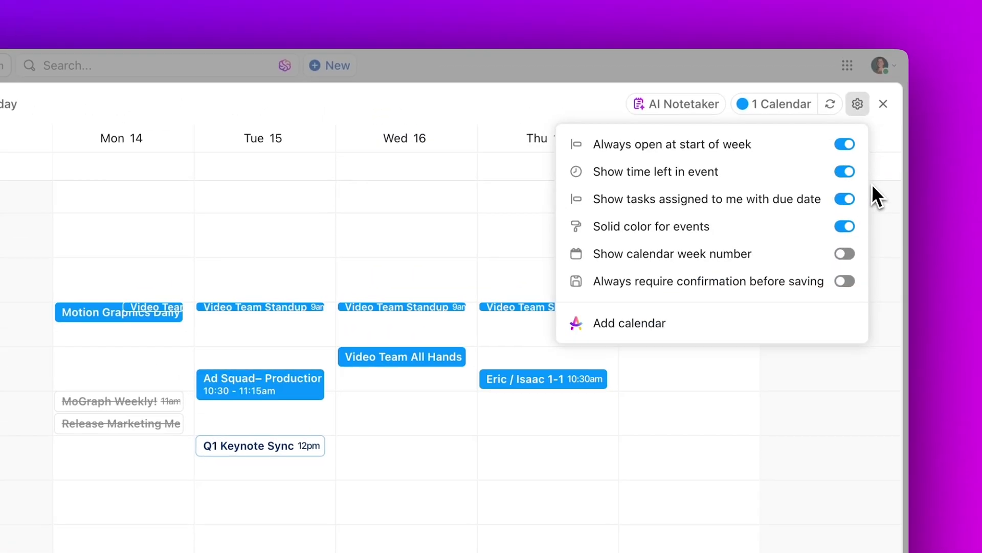